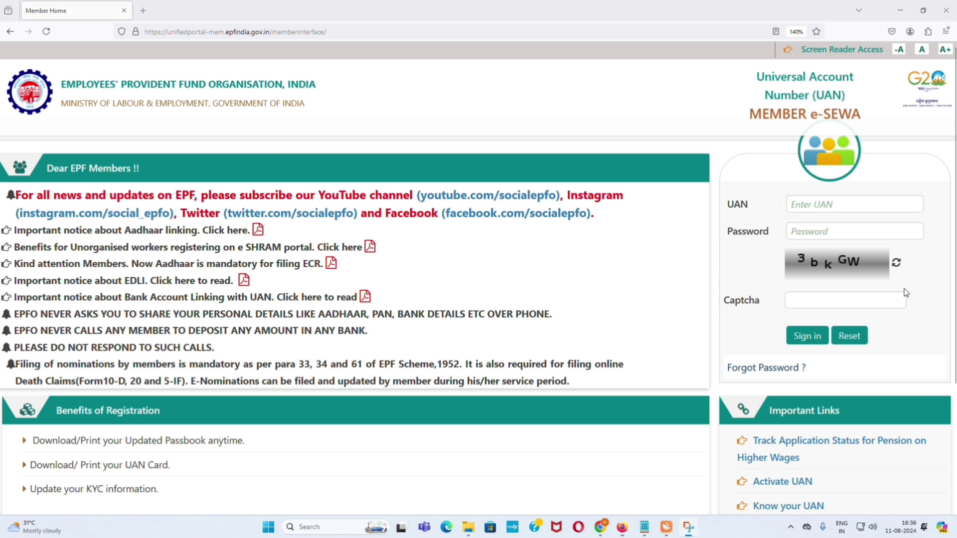
# Sign in with the UAN from the Notepad note, and decline saving the password.
pyautogui.hotkey('alt', 'Tab')
pyautogui.hotkey('alt', 'Tab')
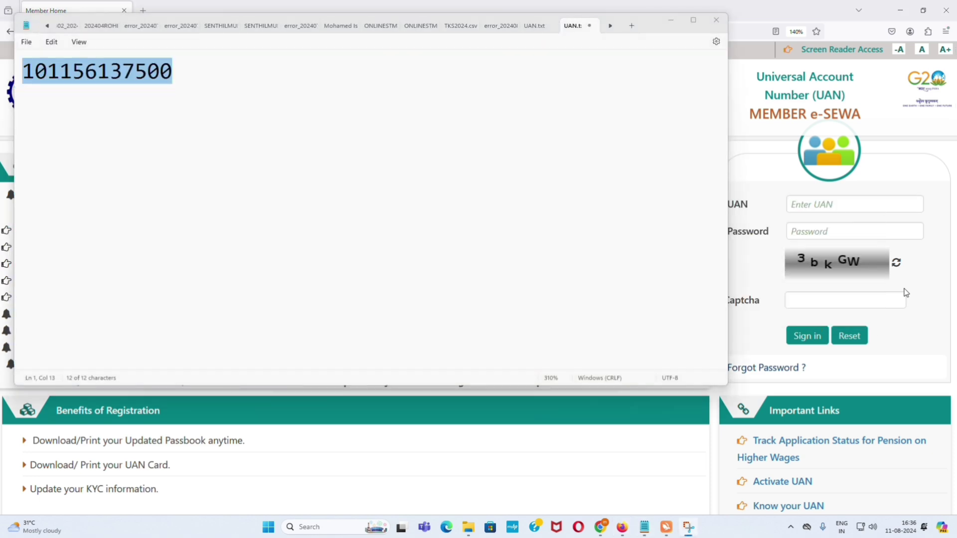
pyautogui.hotkey('alt', 'Tab')
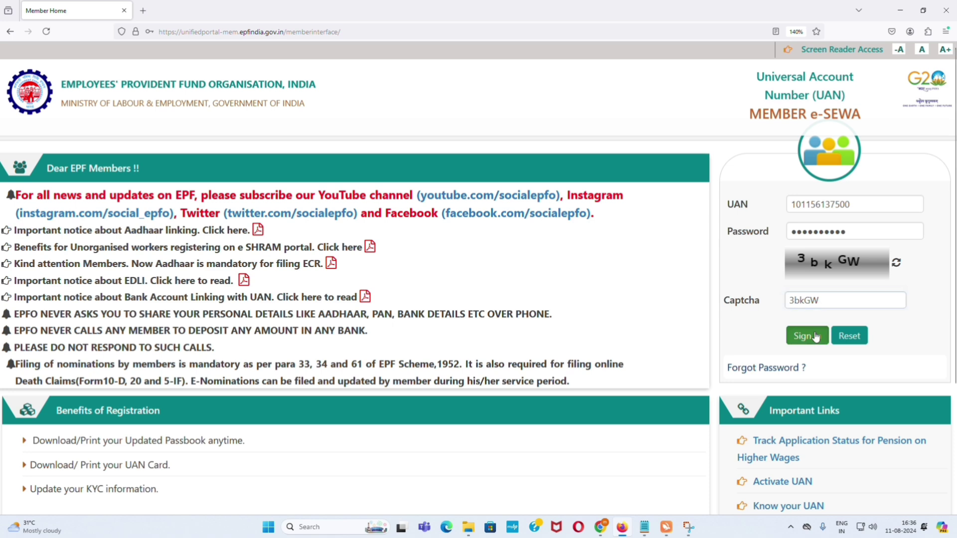
pyautogui.click(815, 337)
pyautogui.click(288, 153)
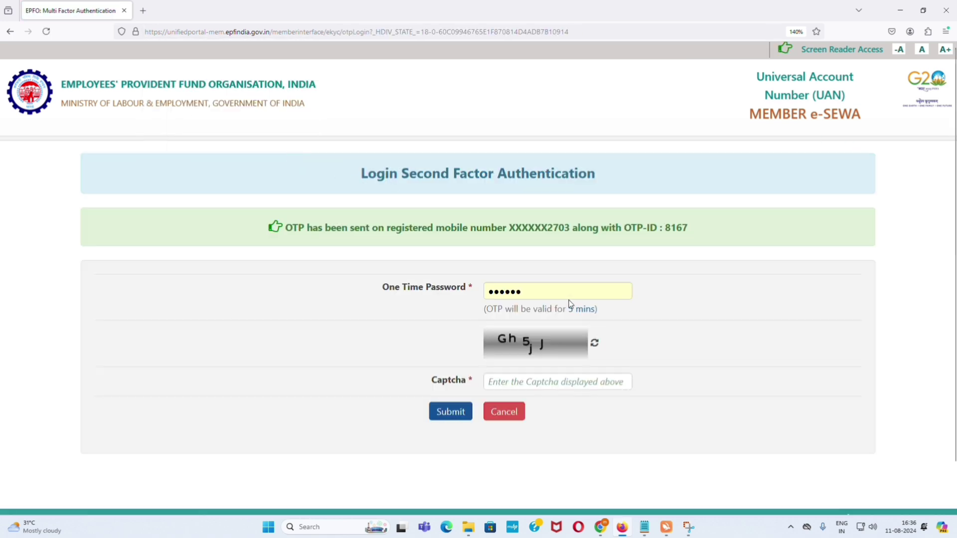
# Replace the prefilled OTP with the received one, enter the captcha, and submit.
pyautogui.moveTo(569, 291); pyautogui.dragTo(353, 293)
pyautogui.press('BackSpace')
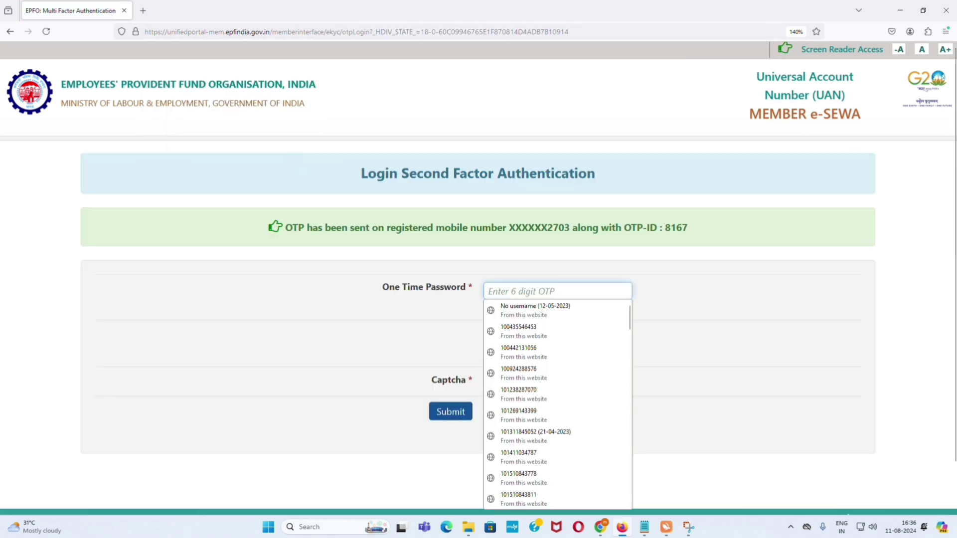
pyautogui.hotkey('ctrl', 'v')
pyautogui.write('G')
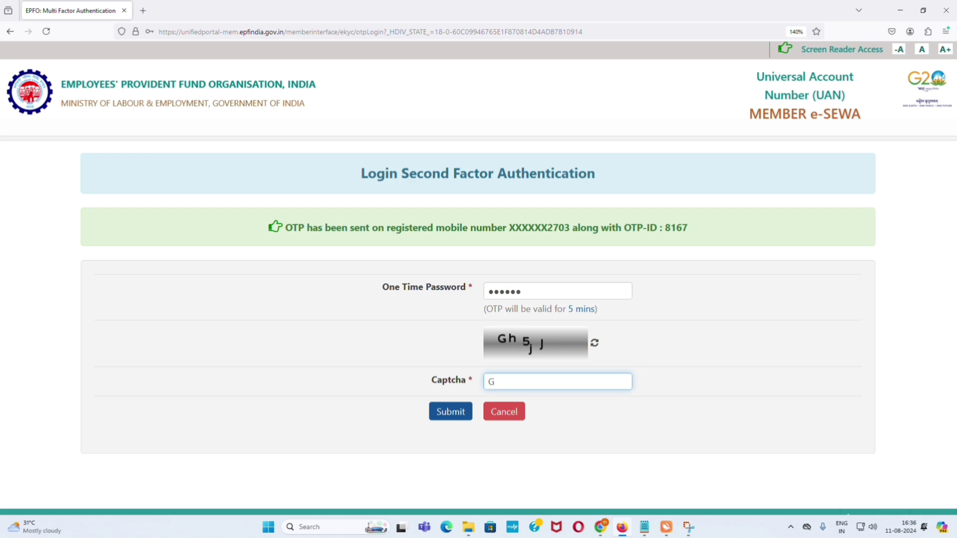
pyautogui.write('h5jJ')
pyautogui.click(450, 412)
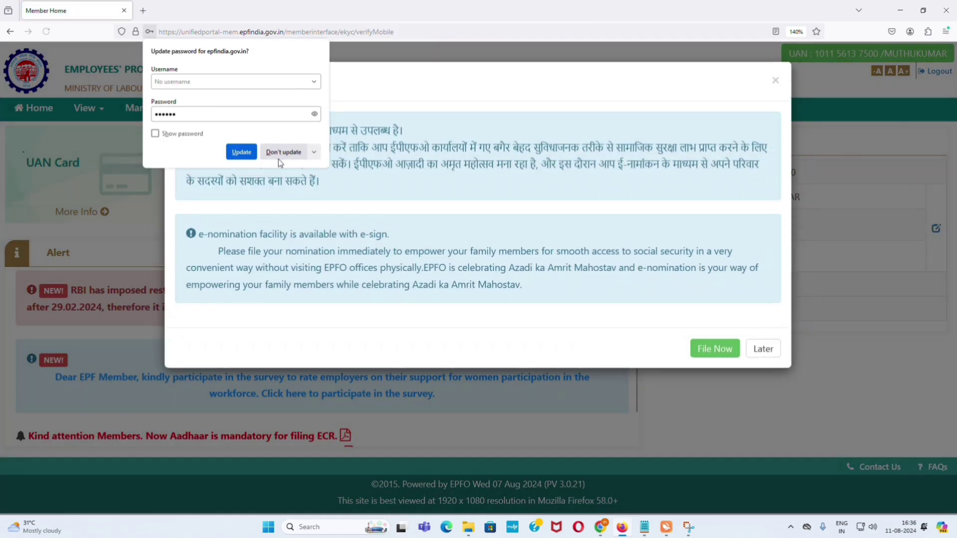
pyautogui.click(283, 152)
# Postpone the e-nomination alert and go to Manage > Joint Declaration.
pyautogui.click(763, 350)
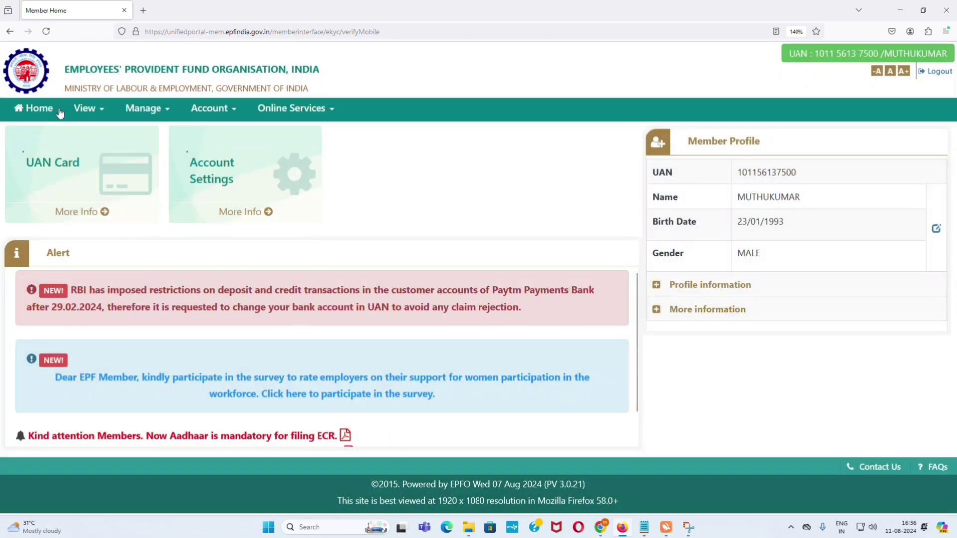
pyautogui.click(160, 111)
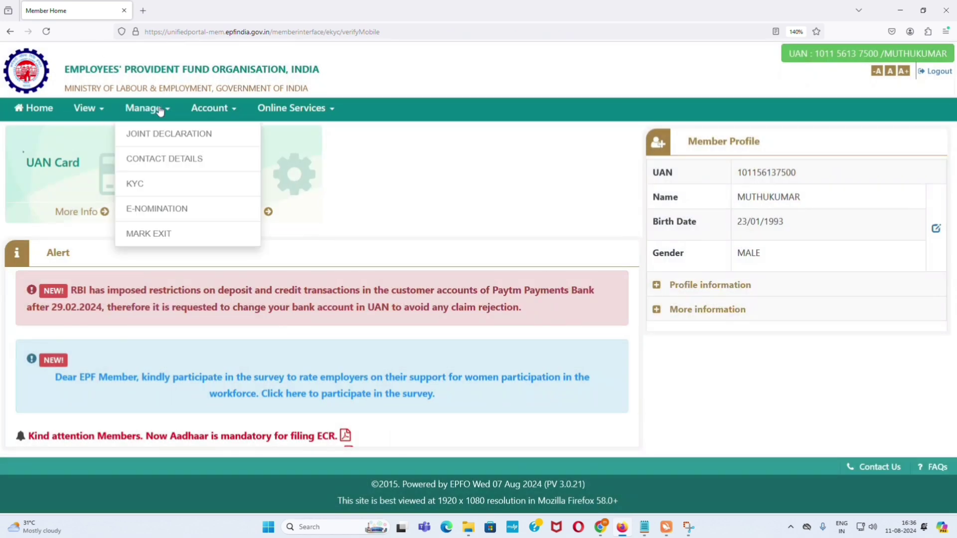
pyautogui.click(162, 138)
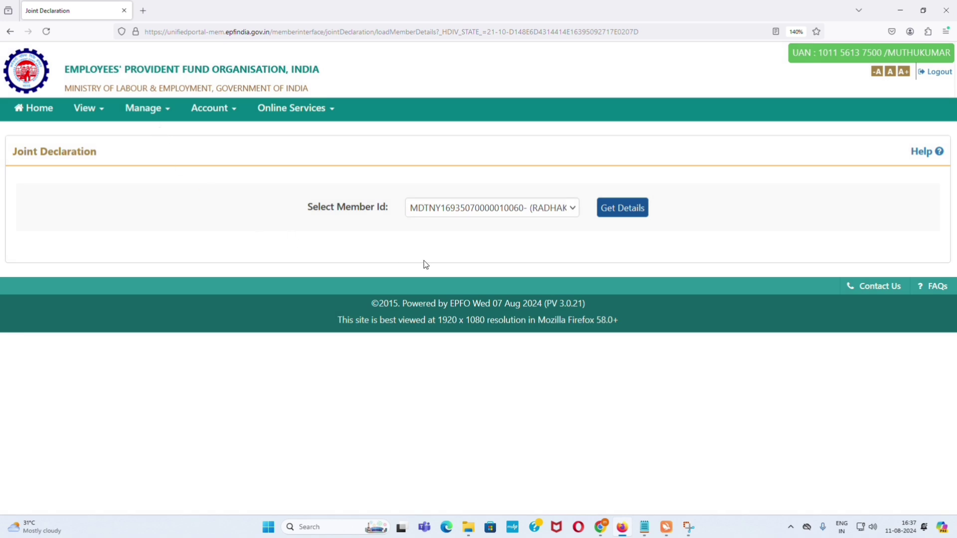
# Keep the first member ID selected and load its Joint Declaration details.
pyautogui.click(482, 207)
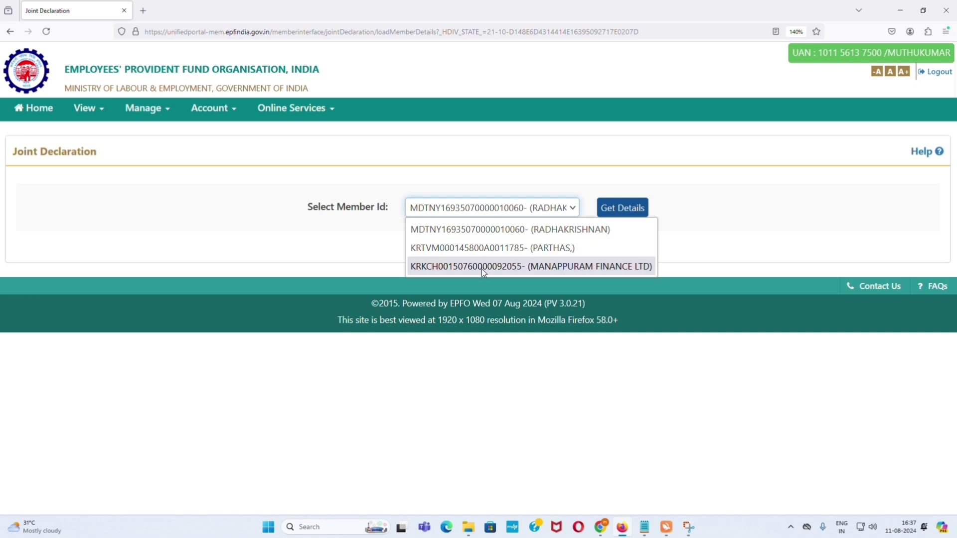
pyautogui.press('Up')
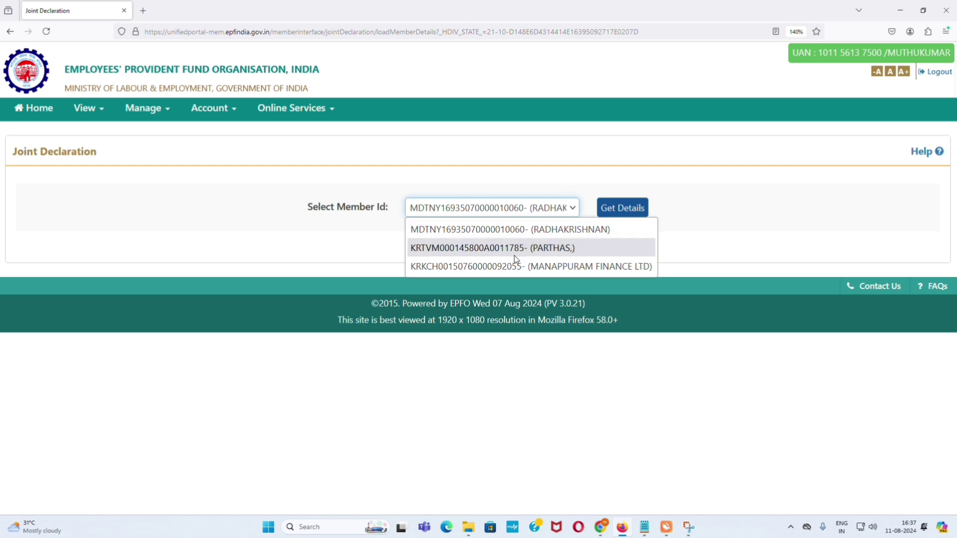
pyautogui.click(525, 238)
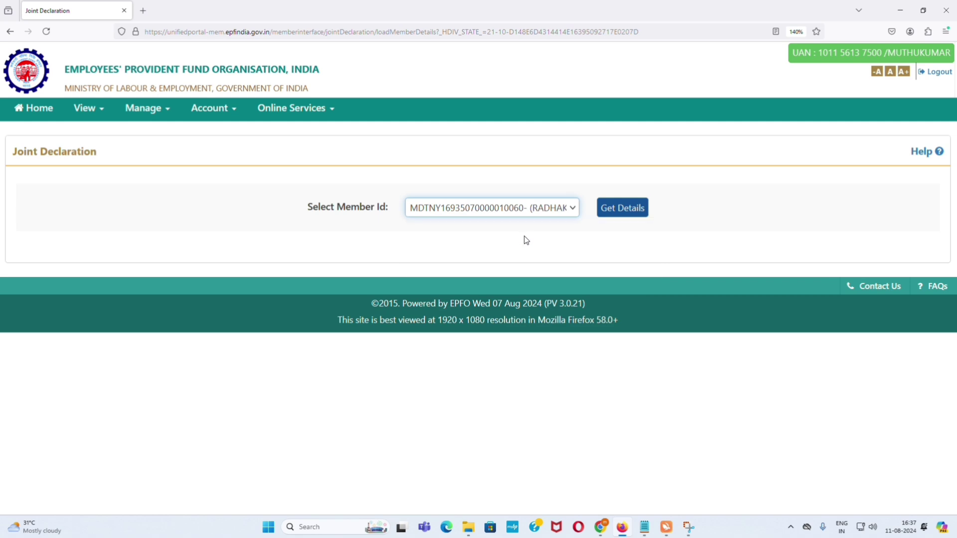
pyautogui.click(622, 210)
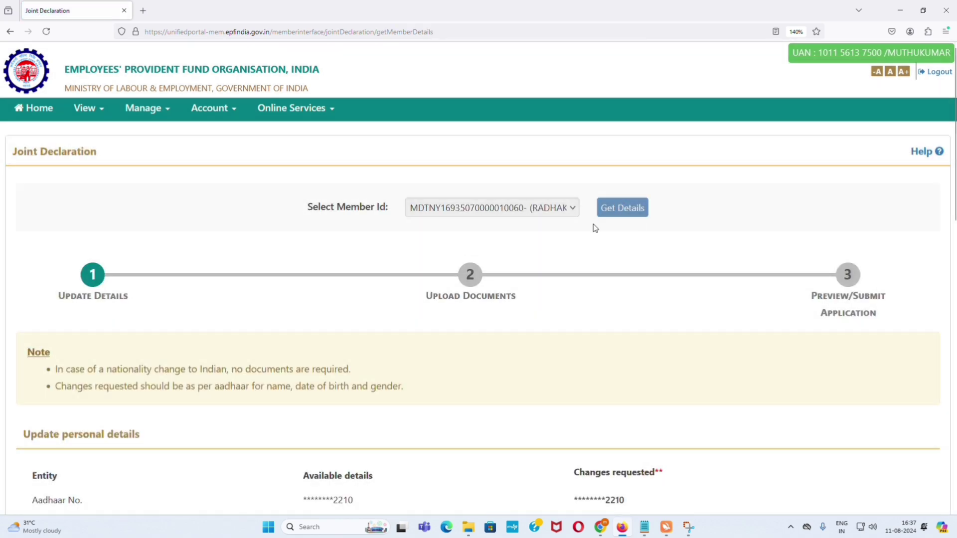
# Unlock Father/Mother Name and delete its trailing A after checking the Aadhaar copy.
pyautogui.scroll(-5, 451, 240)
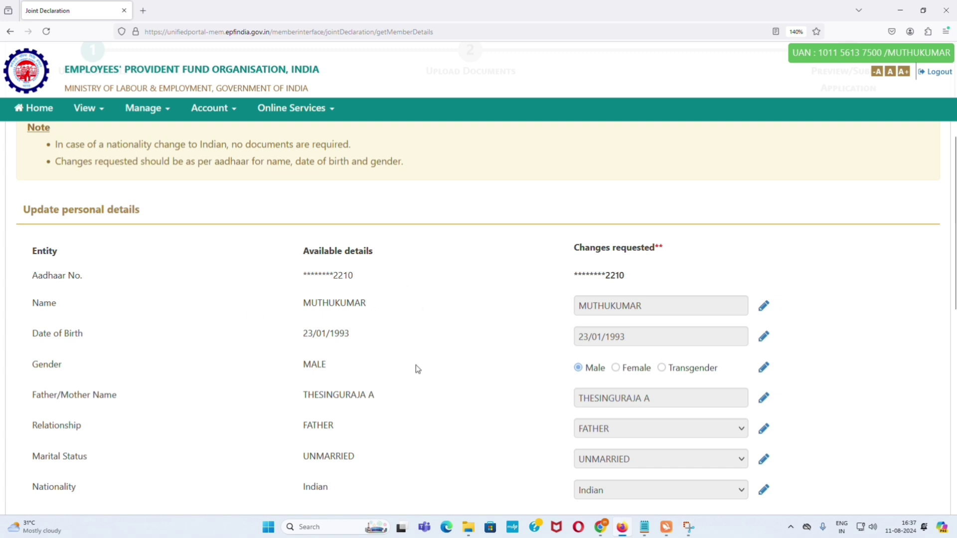
pyautogui.scroll(-2, 415, 365)
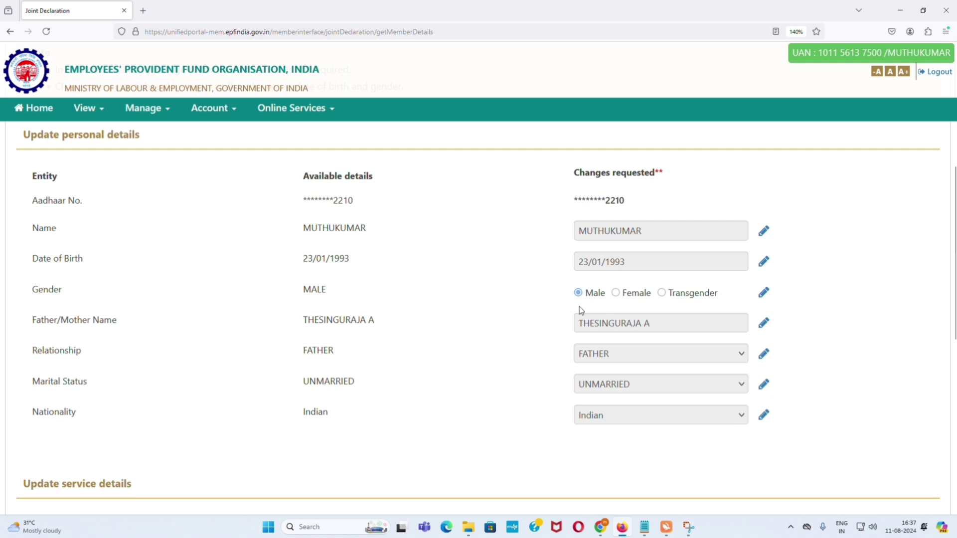
pyautogui.click(764, 325)
pyautogui.hotkey('alt', 'Tab')
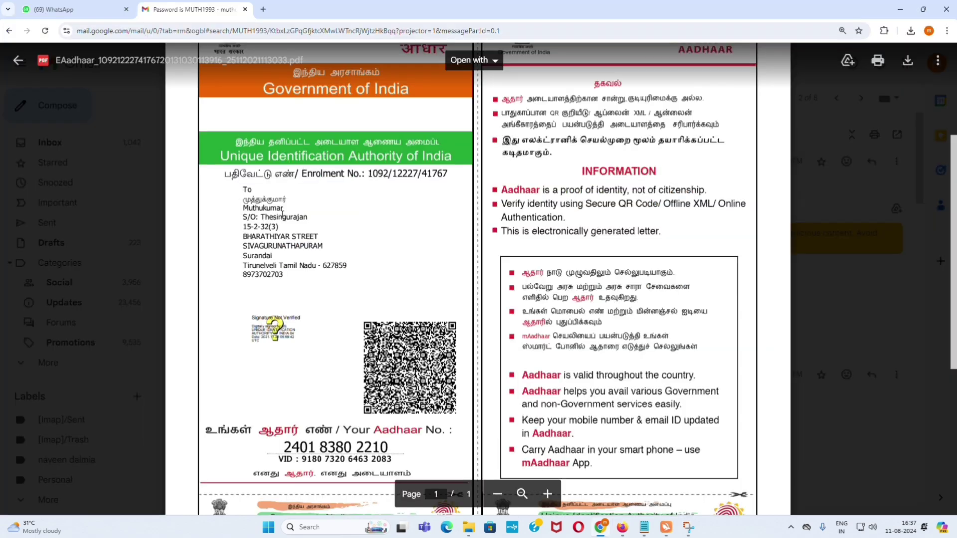
pyautogui.hotkey('alt', 'Tab')
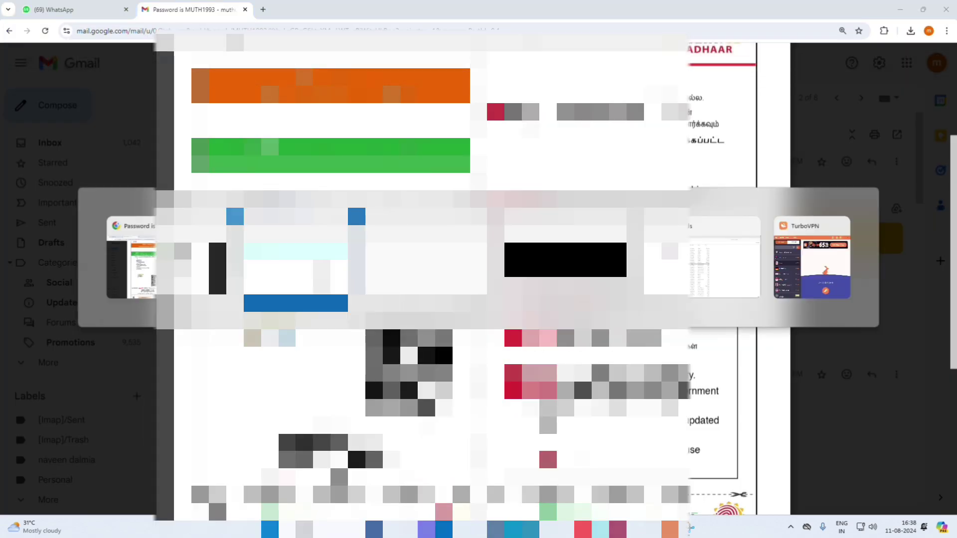
pyautogui.press('BackSpace')
pyautogui.press('BackSpace')
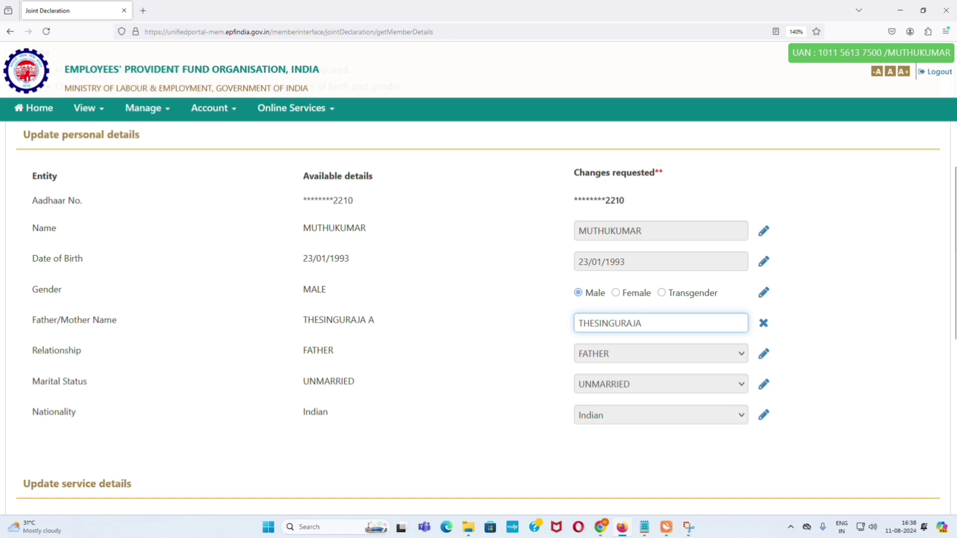
# Scroll through the Joint Declaration form to review the requested details.
pyautogui.scroll(-15, 653, 350)
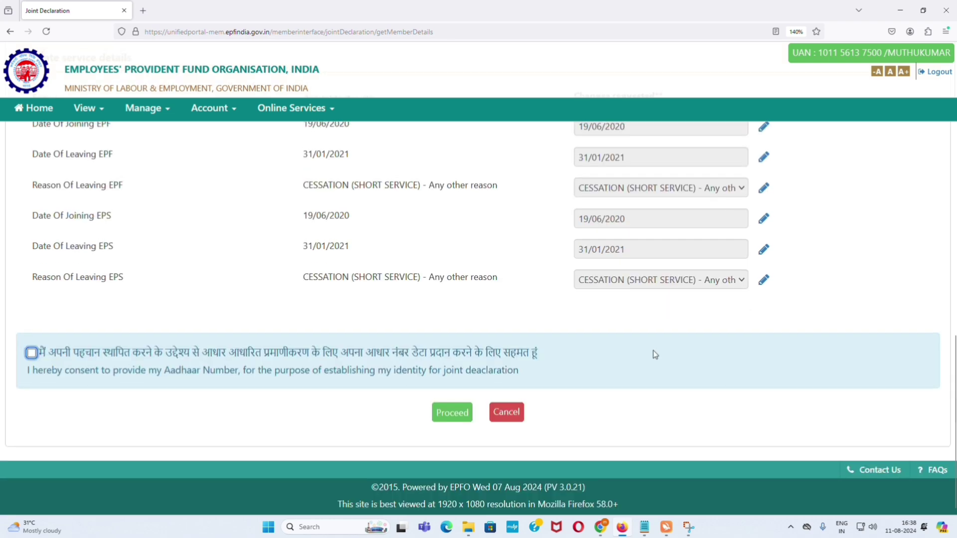
pyautogui.scroll(20, 652, 351)
pyautogui.scroll(-3, 655, 354)
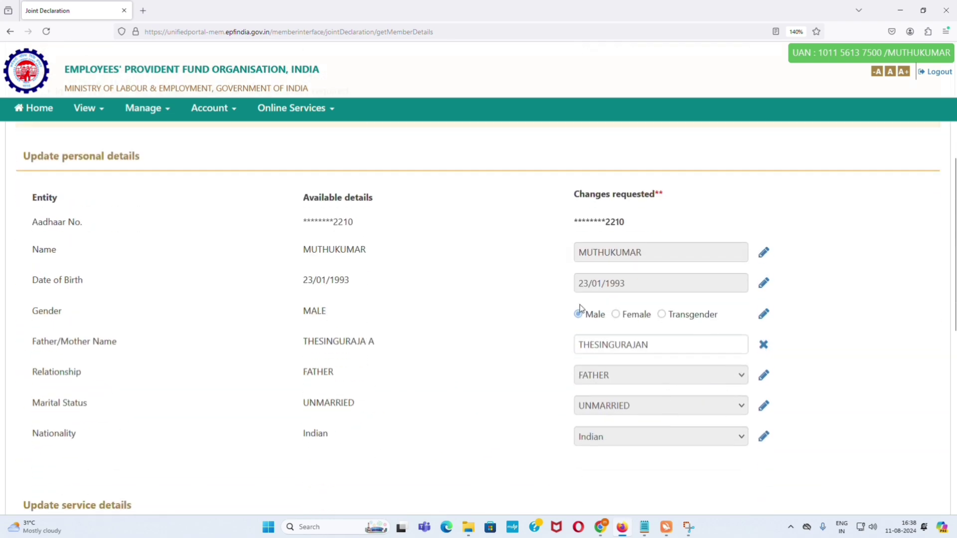
pyautogui.scroll(-4, 358, 302)
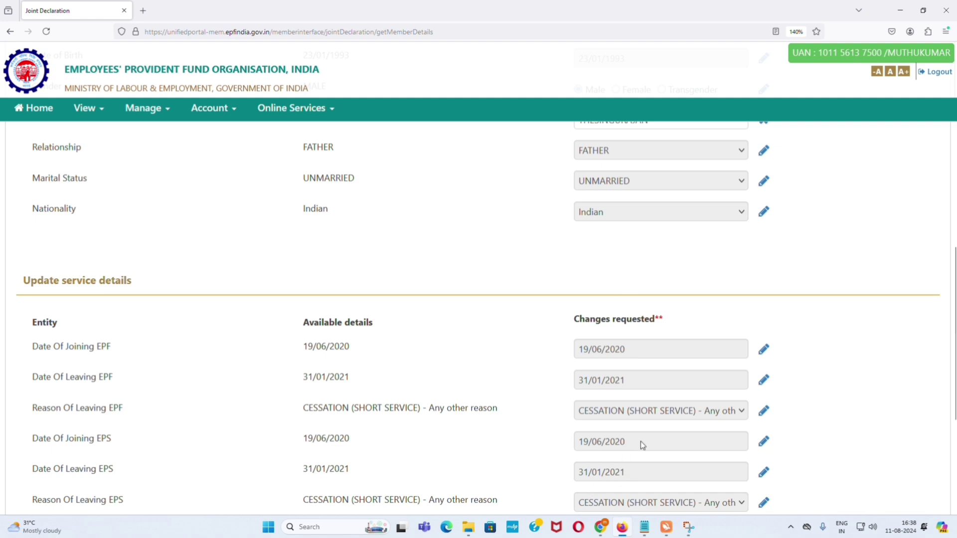
pyautogui.scroll(3, 662, 398)
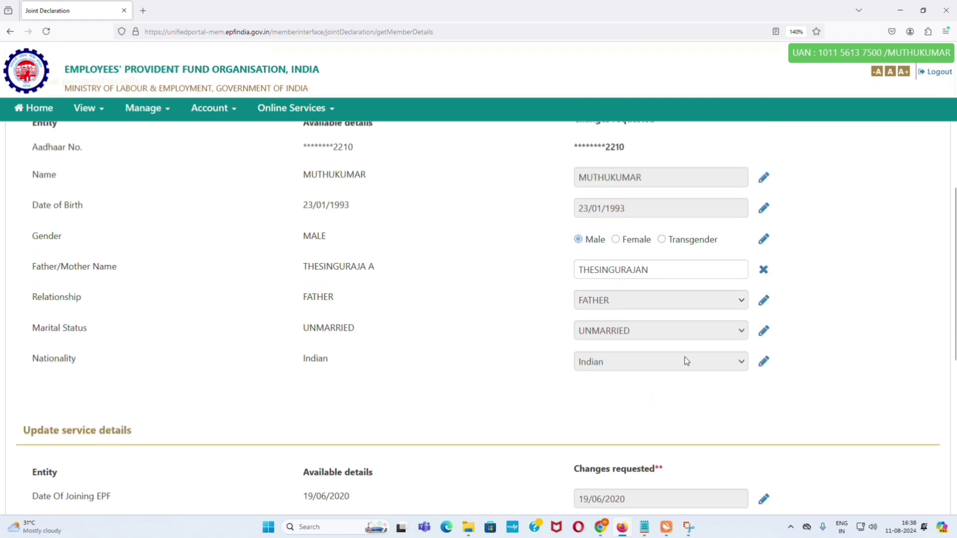
# Unlock Marital Status and change the requested value to MARRIED.
pyautogui.click(766, 332)
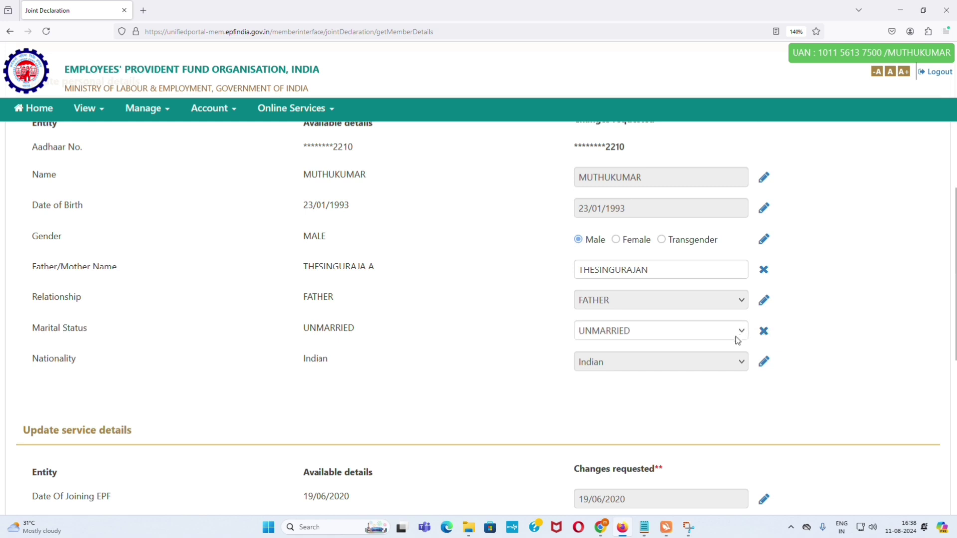
pyautogui.click(700, 333)
pyautogui.click(680, 389)
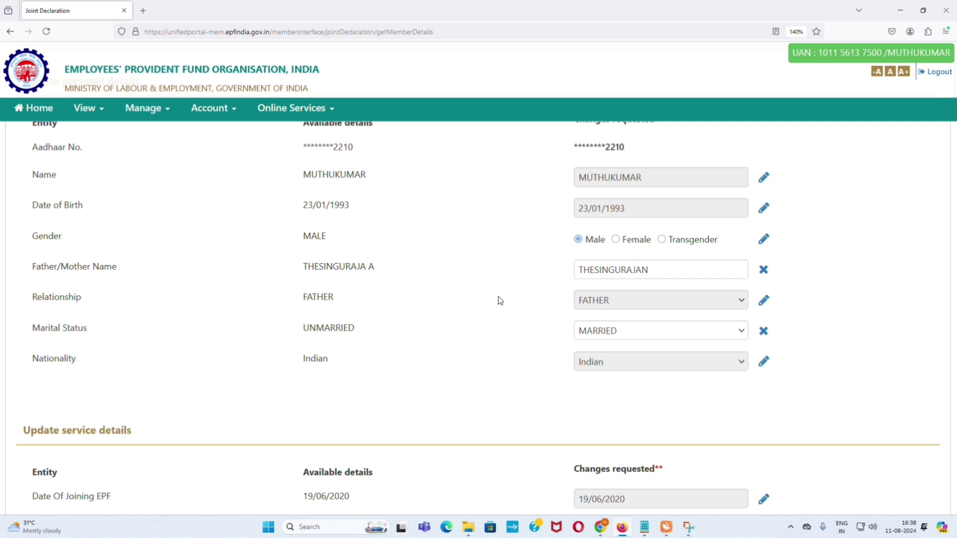
# Give Aadhaar consent and proceed to the document upload step.
pyautogui.scroll(-5, 500, 299)
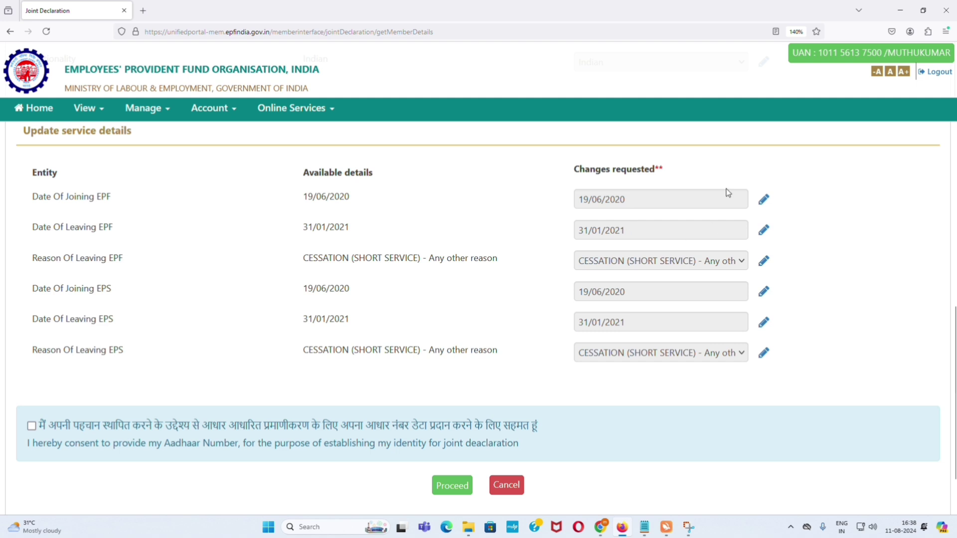
pyautogui.scroll(4, 656, 216)
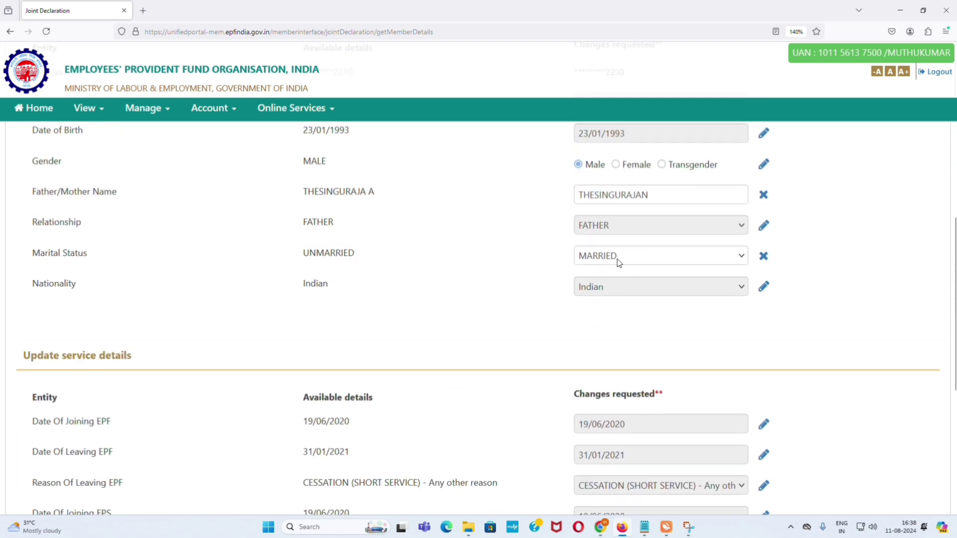
pyautogui.scroll(1, 614, 264)
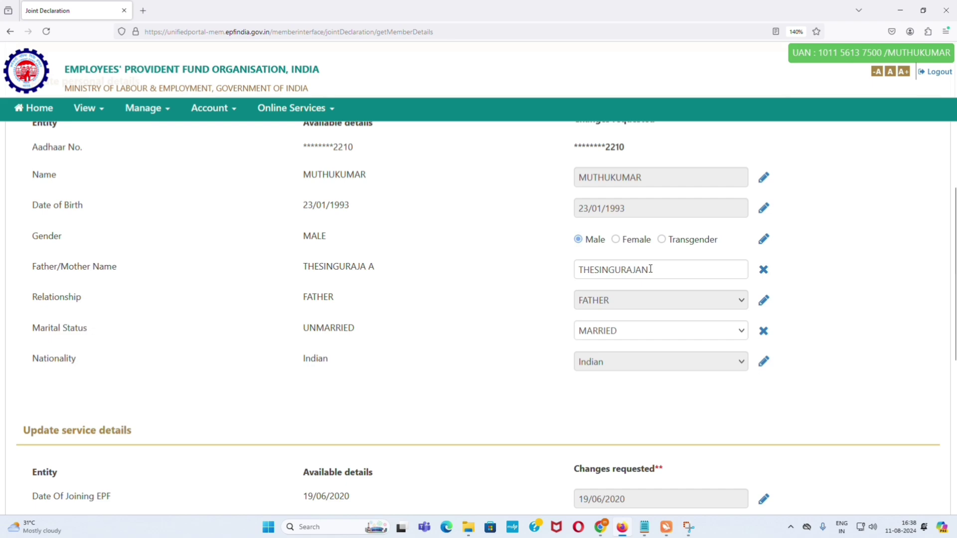
pyautogui.scroll(-7, 648, 272)
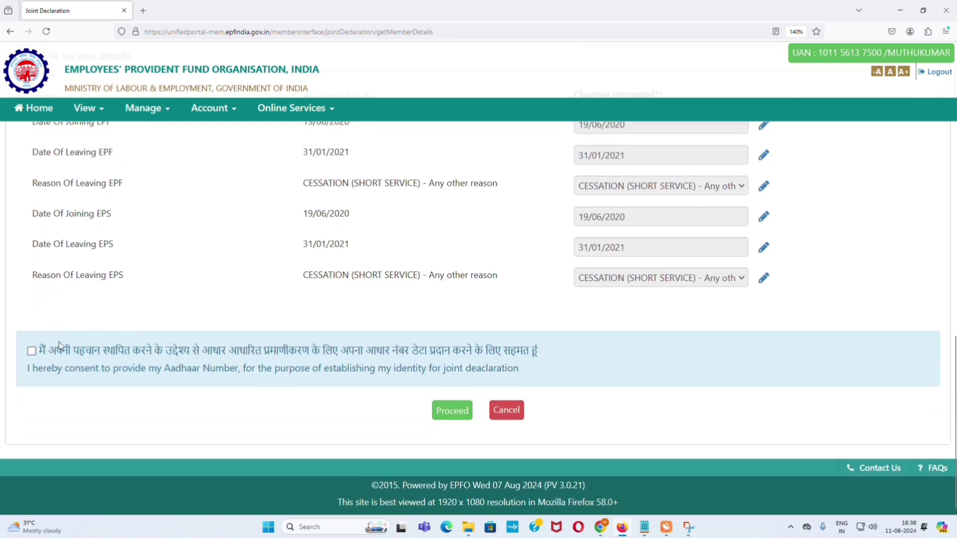
pyautogui.click(31, 351)
pyautogui.click(451, 411)
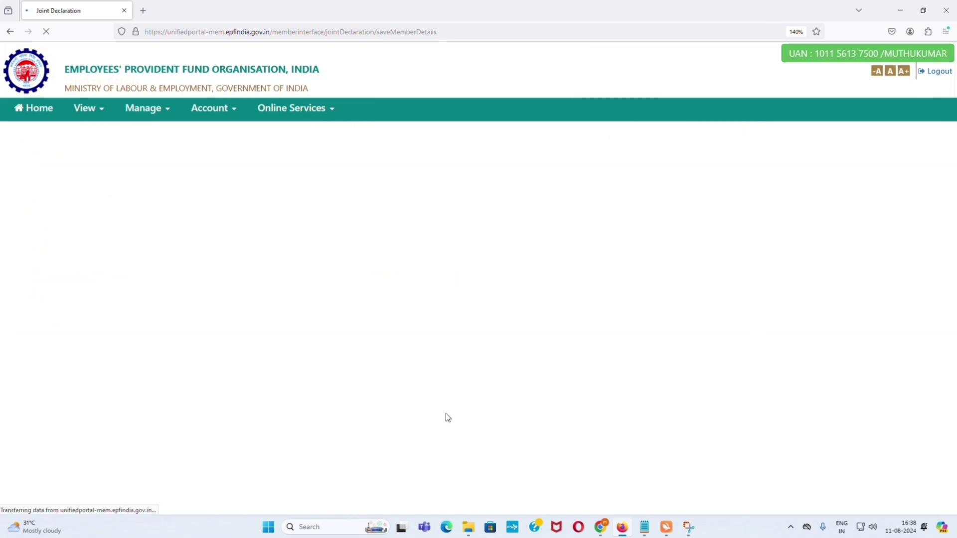
# Choose Driving License and PAN card / e-PAN as the father's name proof types.
pyautogui.scroll(-6, 449, 332)
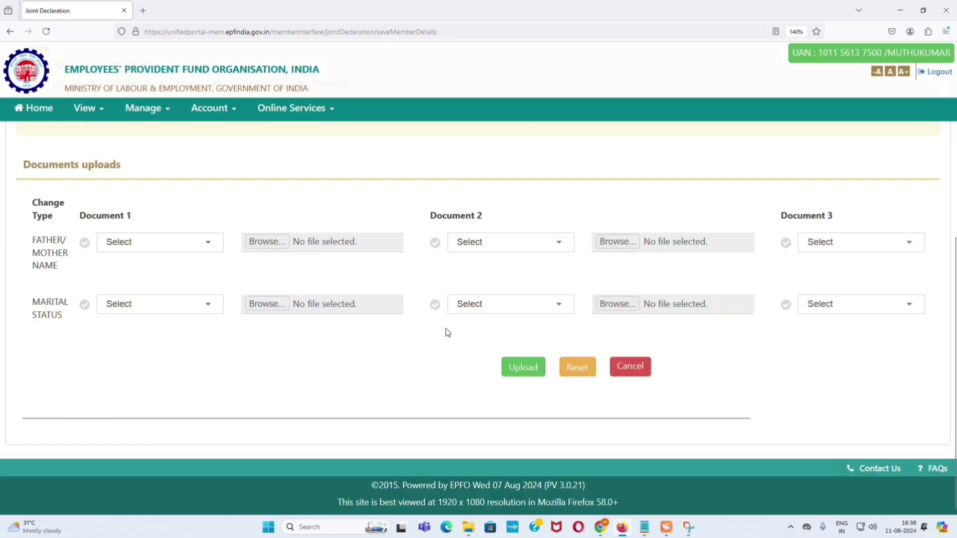
pyautogui.click(136, 247)
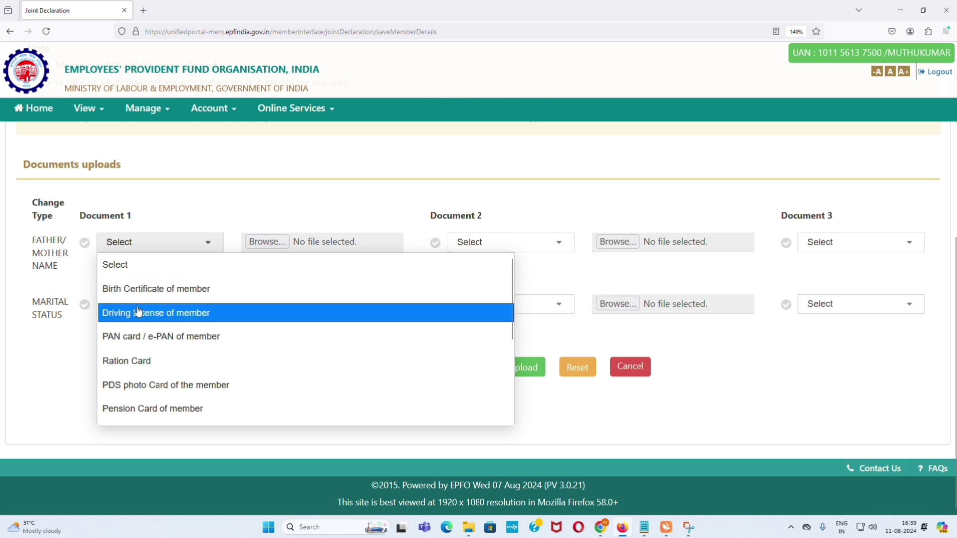
pyautogui.scroll(-1, 147, 323)
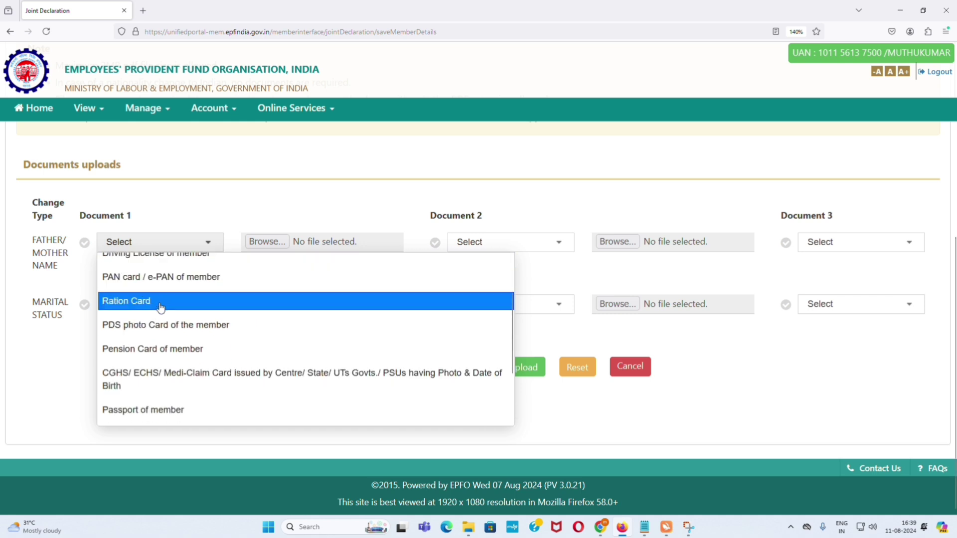
pyautogui.scroll(-1, 162, 330)
pyautogui.scroll(-1, 165, 330)
pyautogui.scroll(2, 169, 332)
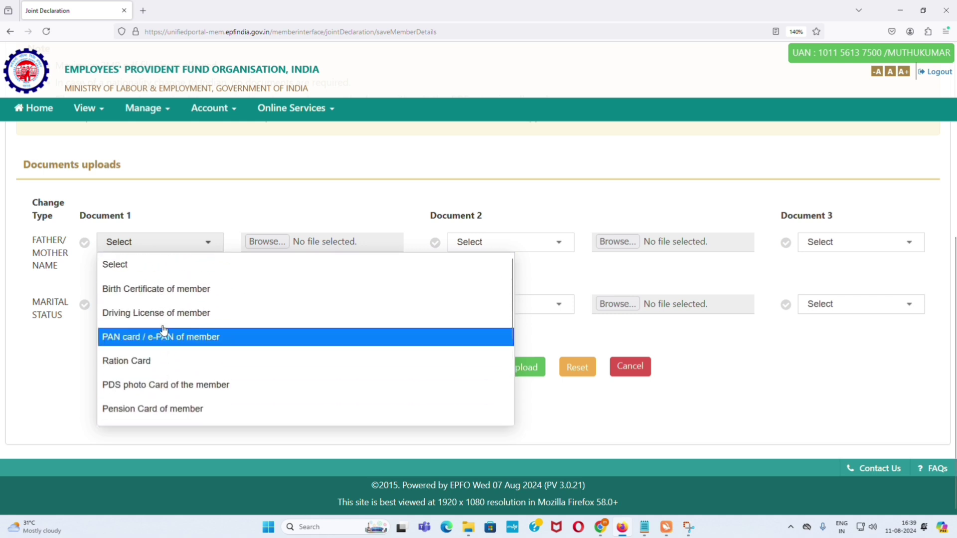
pyautogui.click(198, 313)
pyautogui.click(481, 247)
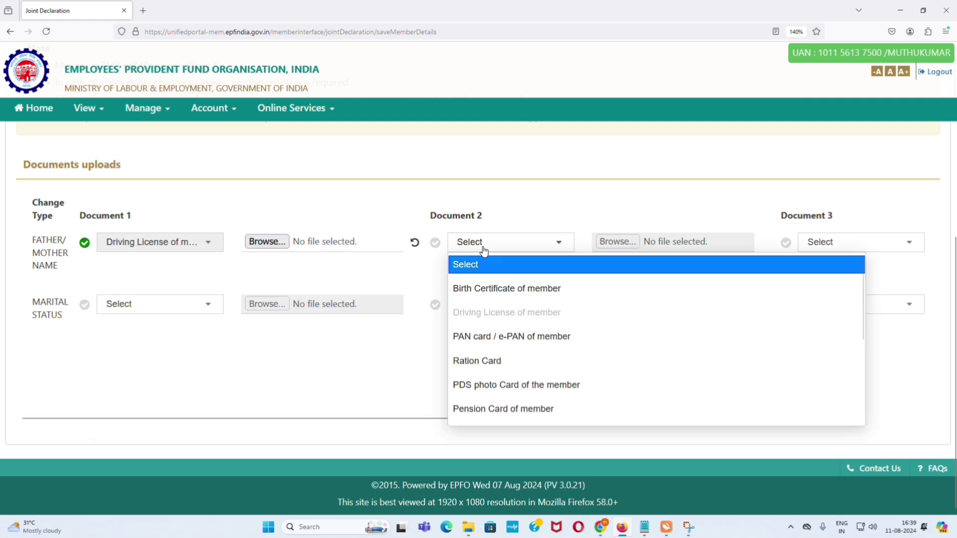
pyautogui.click(497, 337)
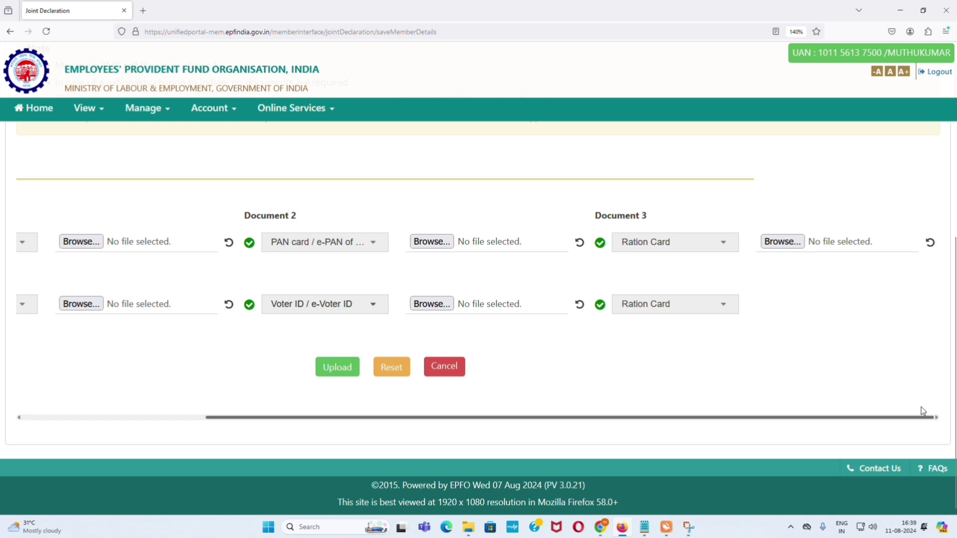
pyautogui.hscroll(-4, 442, 402)
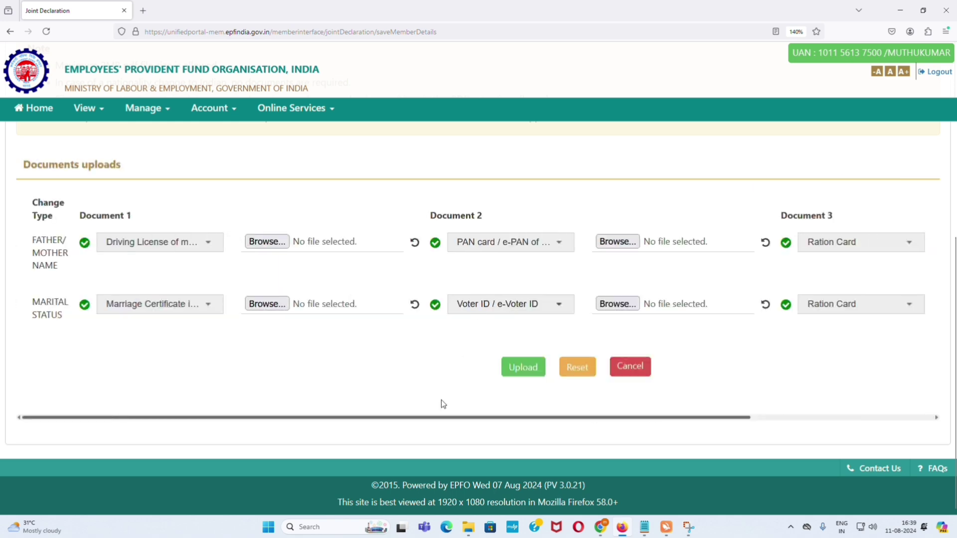
# Attach MK1.pdf from Downloads to the first proof and upload the documents.
pyautogui.click(267, 241)
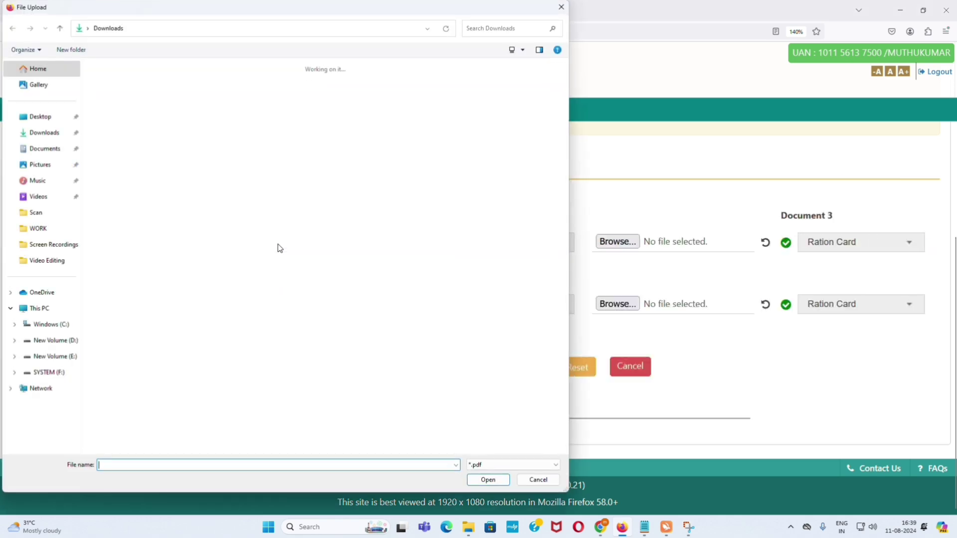
pyautogui.scroll(10, 211, 196)
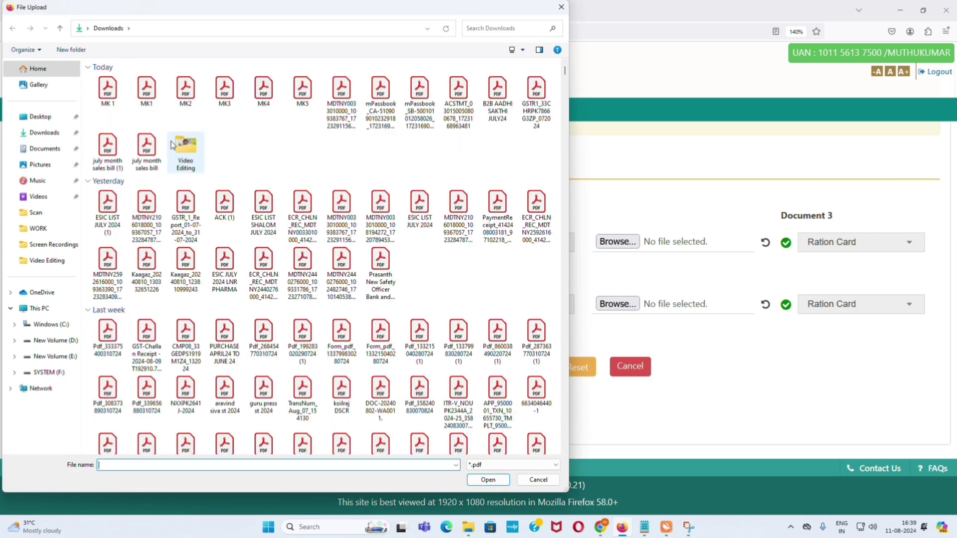
pyautogui.click(99, 101)
pyautogui.click(153, 105)
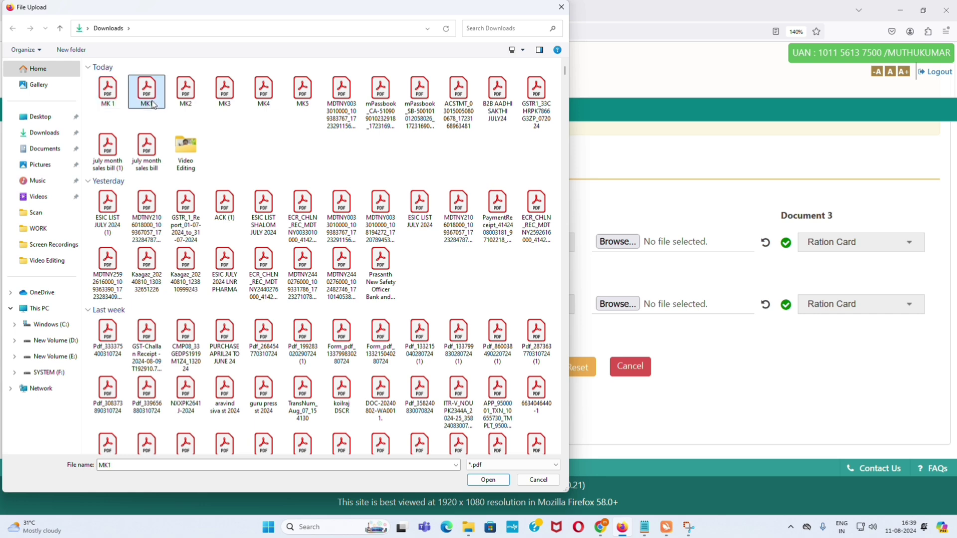
pyautogui.click(488, 479)
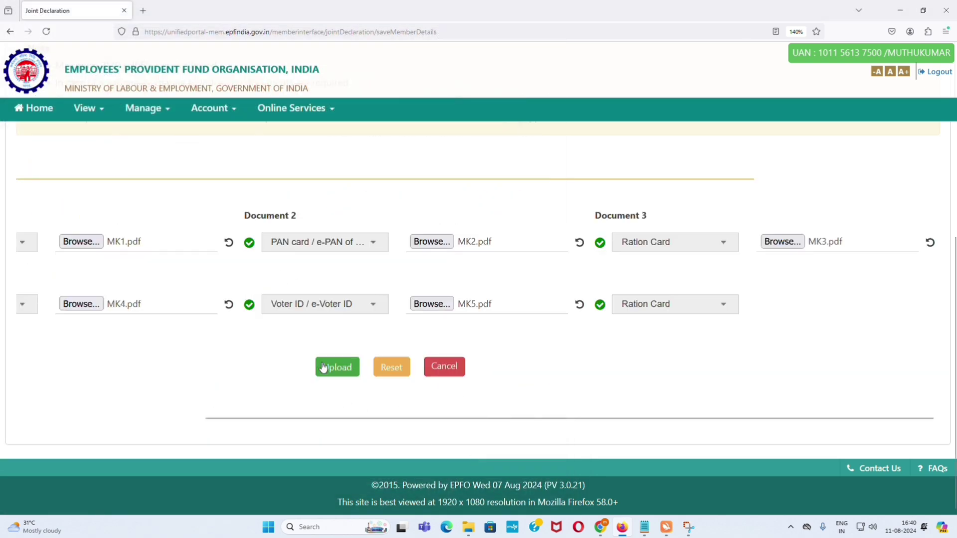
pyautogui.click(323, 367)
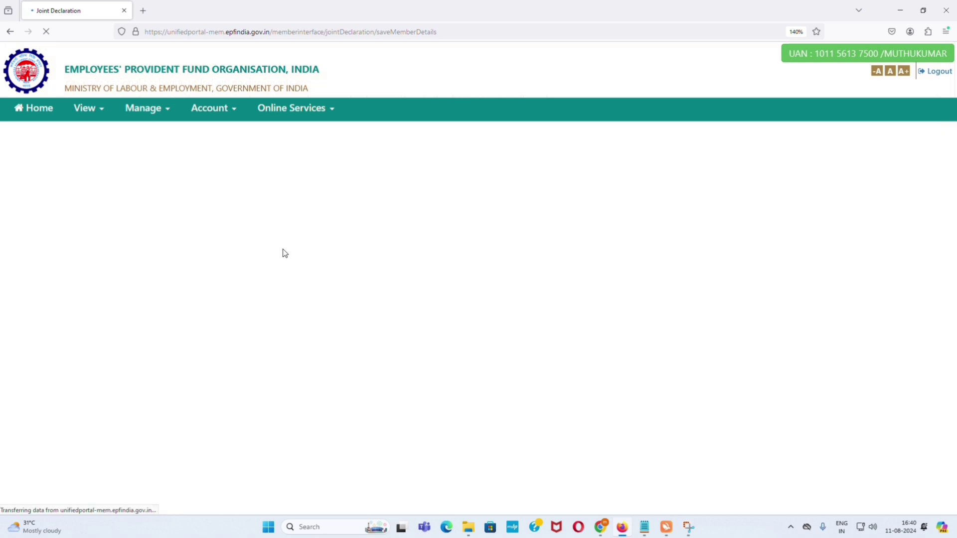
# Review the list of uploaded supporting documents in the preview.
pyautogui.scroll(-3, 308, 303)
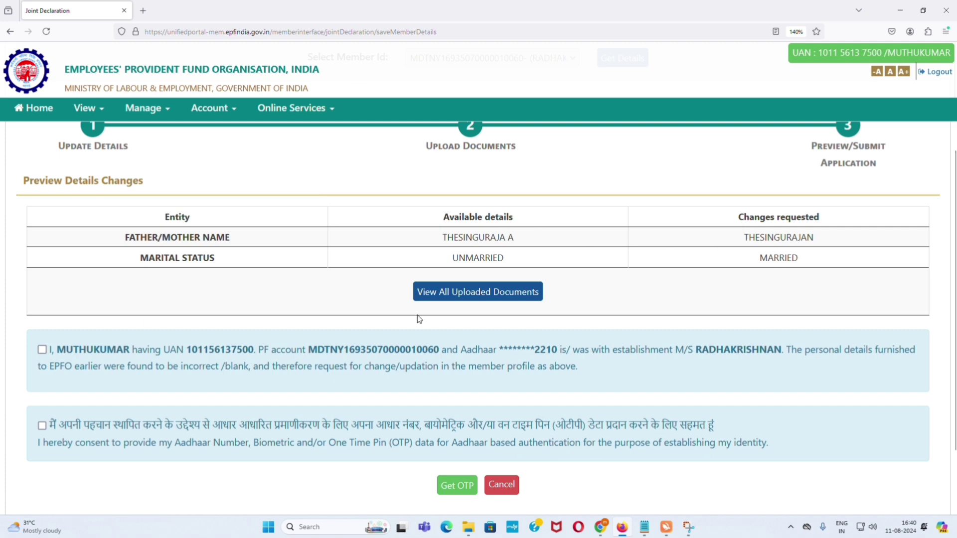
pyautogui.click(451, 297)
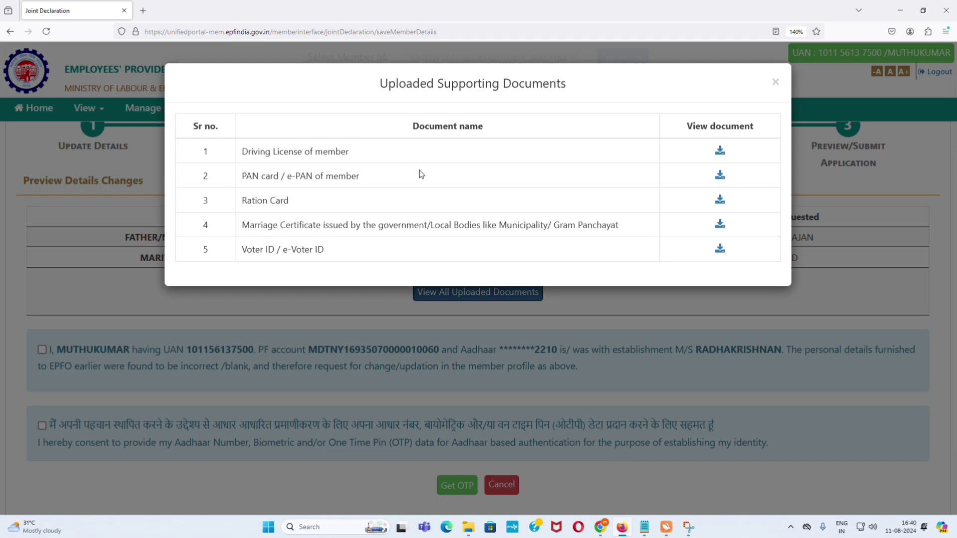
pyautogui.click(776, 82)
# Tick the incorrect-details declaration and the Aadhaar authentication consent.
pyautogui.scroll(-3, 314, 295)
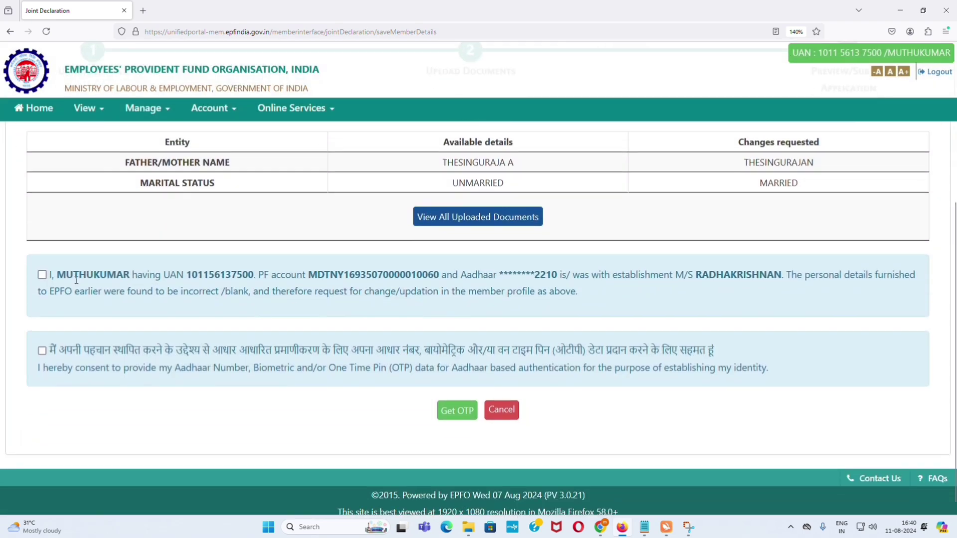
pyautogui.click(42, 274)
pyautogui.click(41, 351)
# Request an OTP, enter it with captcha zW5VZ, submit, and decline saving the password.
pyautogui.click(457, 413)
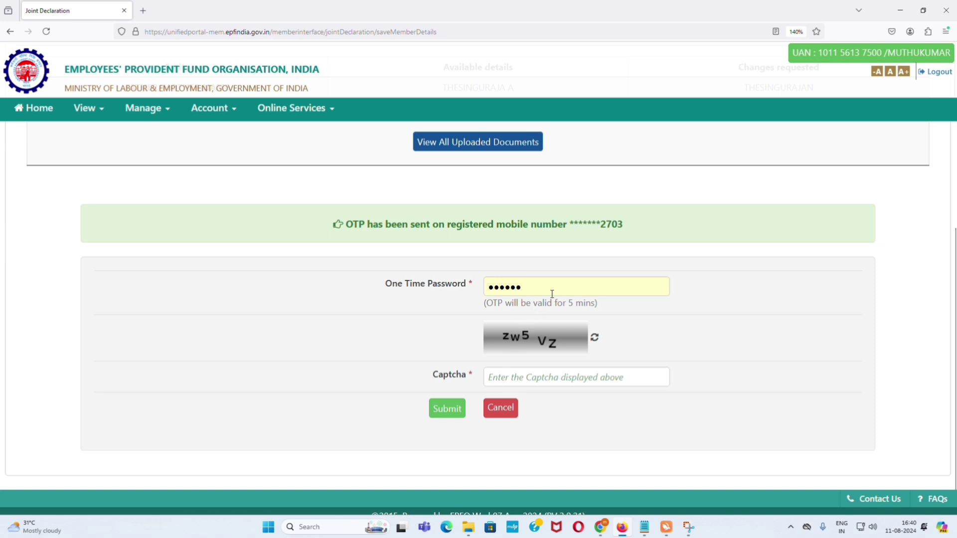
pyautogui.doubleClick(552, 293)
pyautogui.press('BackSpace')
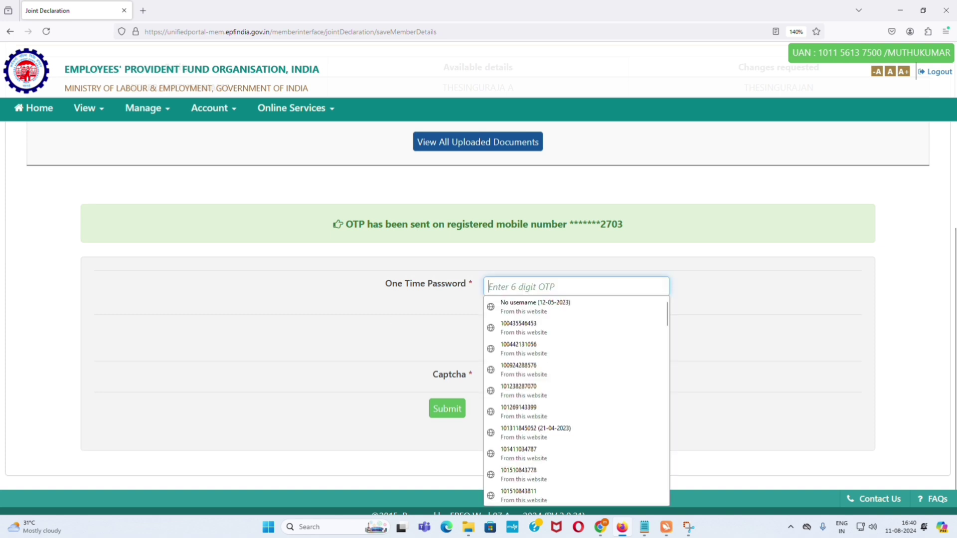
pyautogui.write('***')
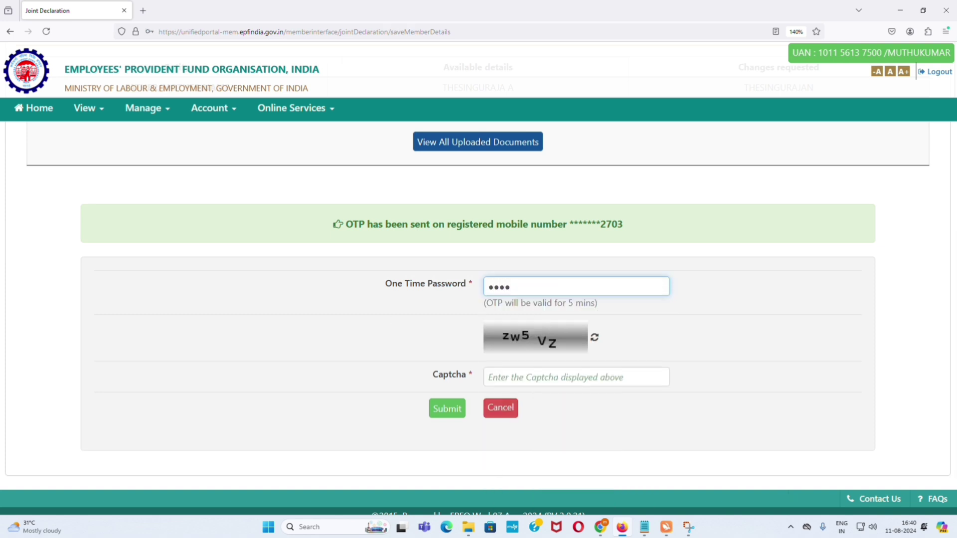
pyautogui.write('**')
pyautogui.press('Tab')
pyautogui.write('zW5VZ')
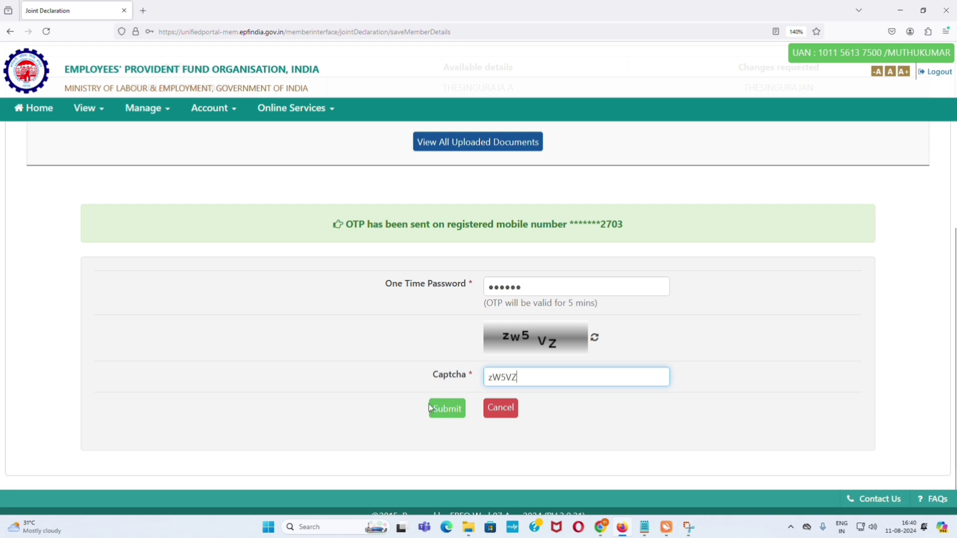
pyautogui.click(432, 408)
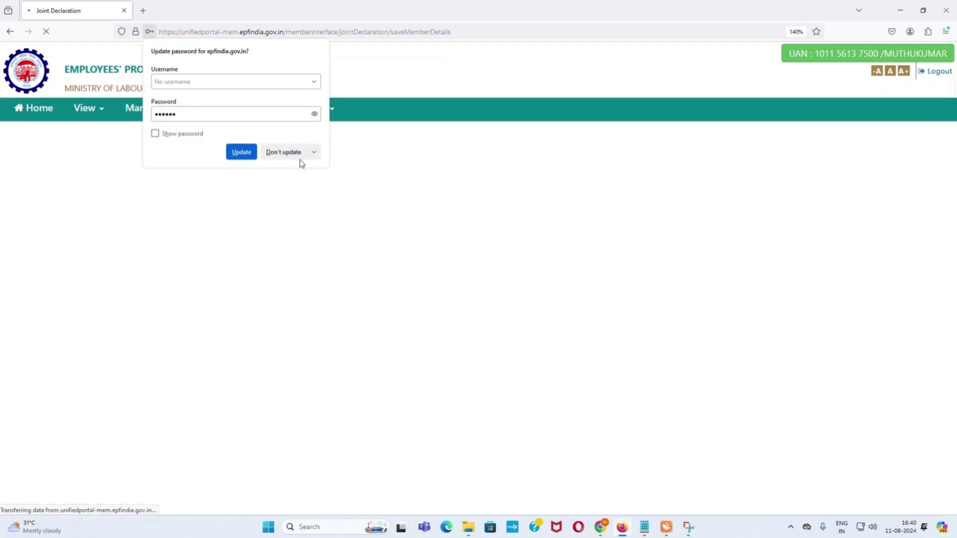
pyautogui.click(293, 155)
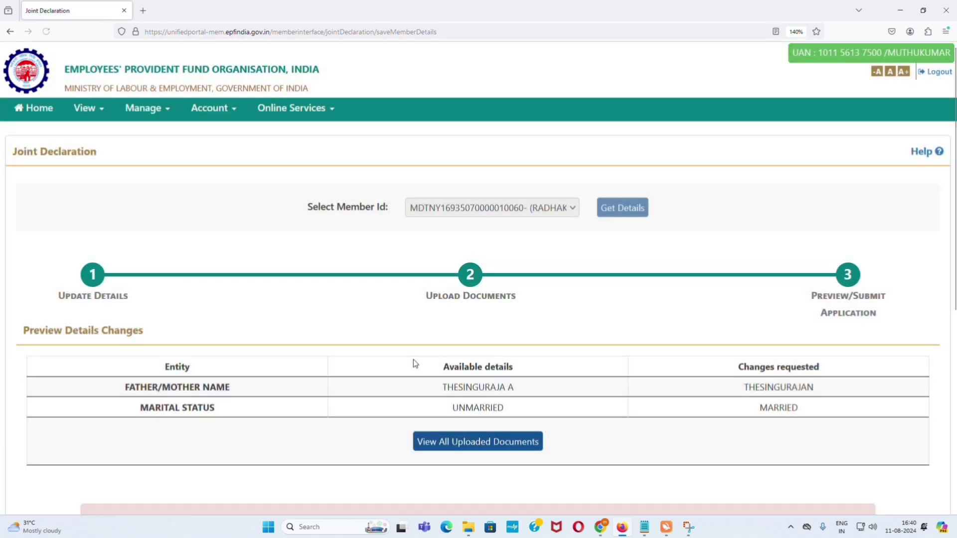
# Check the 11-AUG-2024 request is 'Pending at employer', keeping the same member ID selected.
pyautogui.scroll(-5, 414, 360)
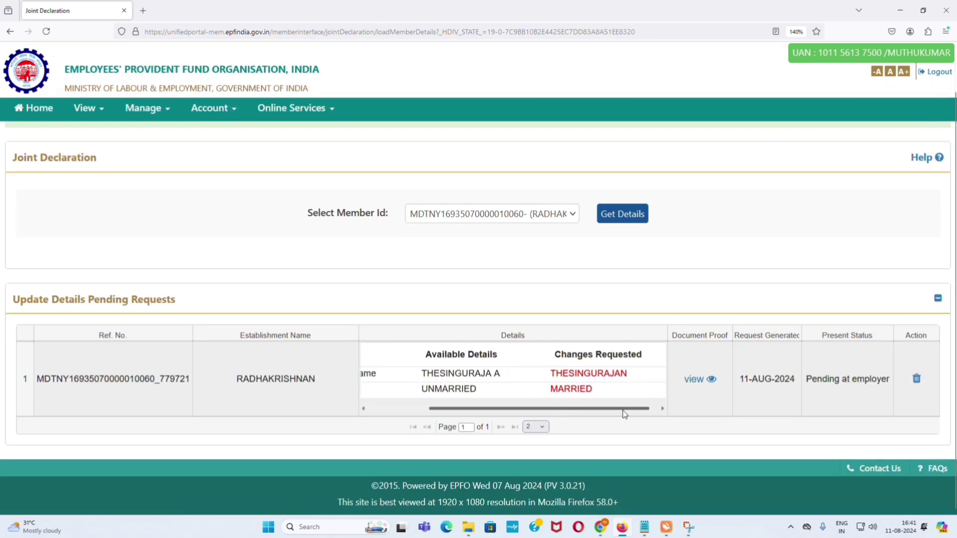
pyautogui.moveTo(623, 410); pyautogui.dragTo(669, 409)
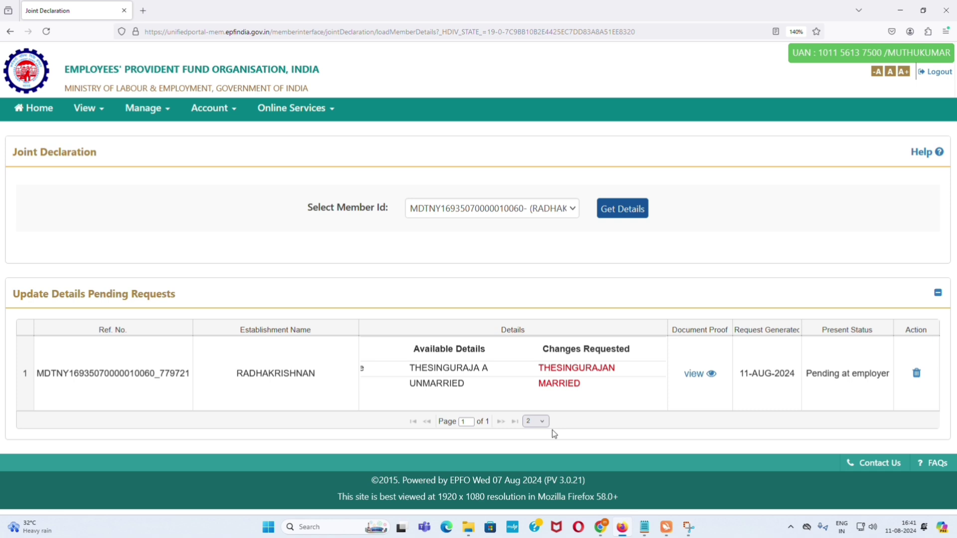
pyautogui.click(554, 214)
pyautogui.click(528, 231)
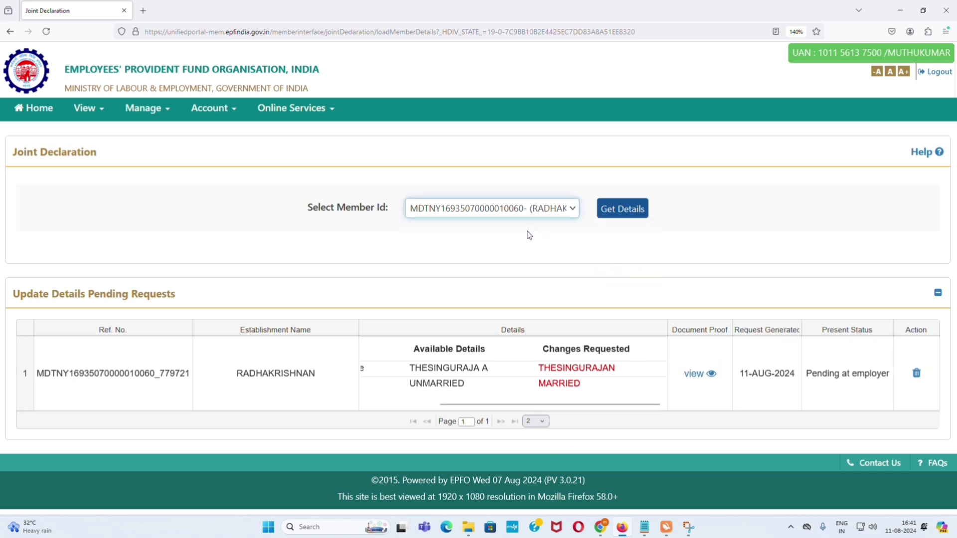
pyautogui.click(534, 211)
pyautogui.click(524, 234)
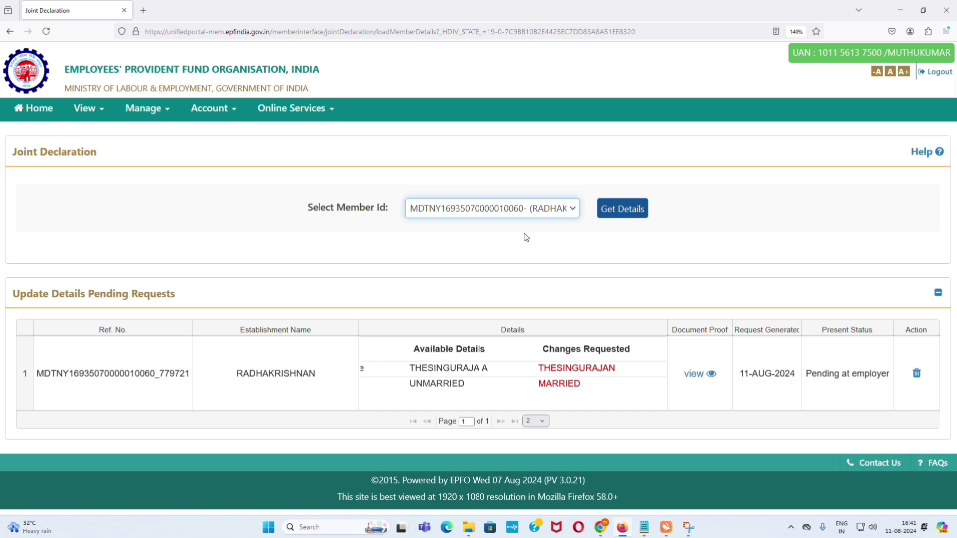